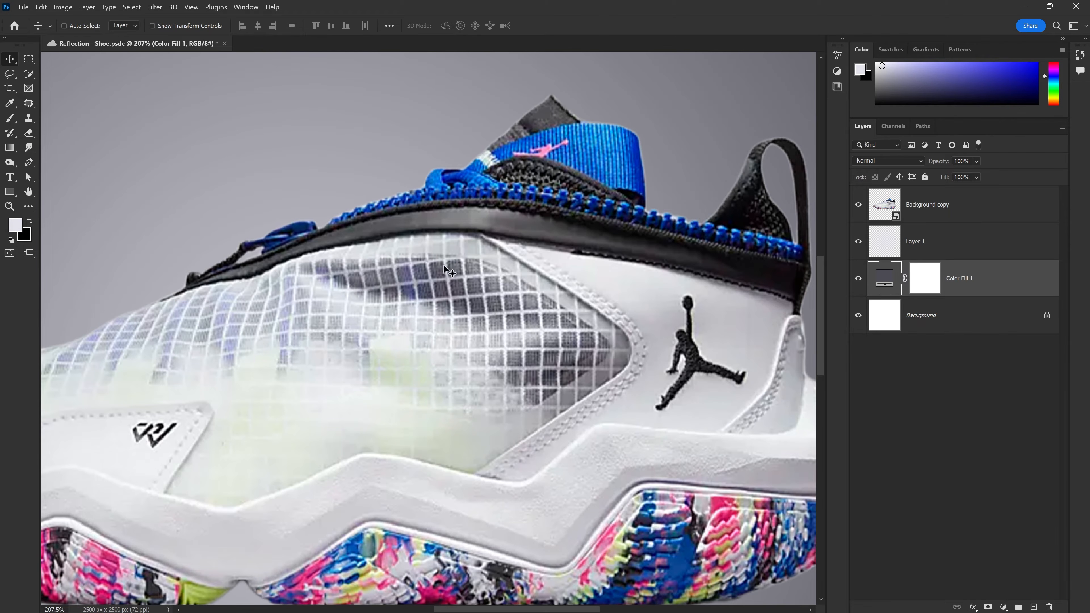
Step: Examine the shoe composition on the whole canvas and compare the background with and without Layer 1
scroll(466, 290, "down", 10)
left_click_drag(493, 291, 485, 298)
scroll(493, 303, "down", 3)
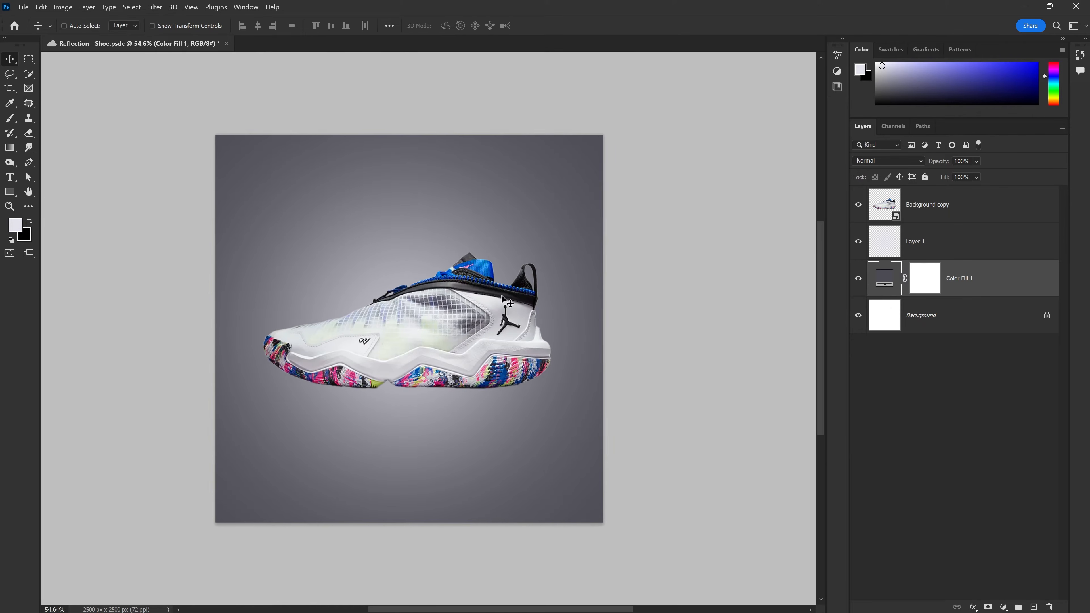
scroll(452, 300, "up", 2)
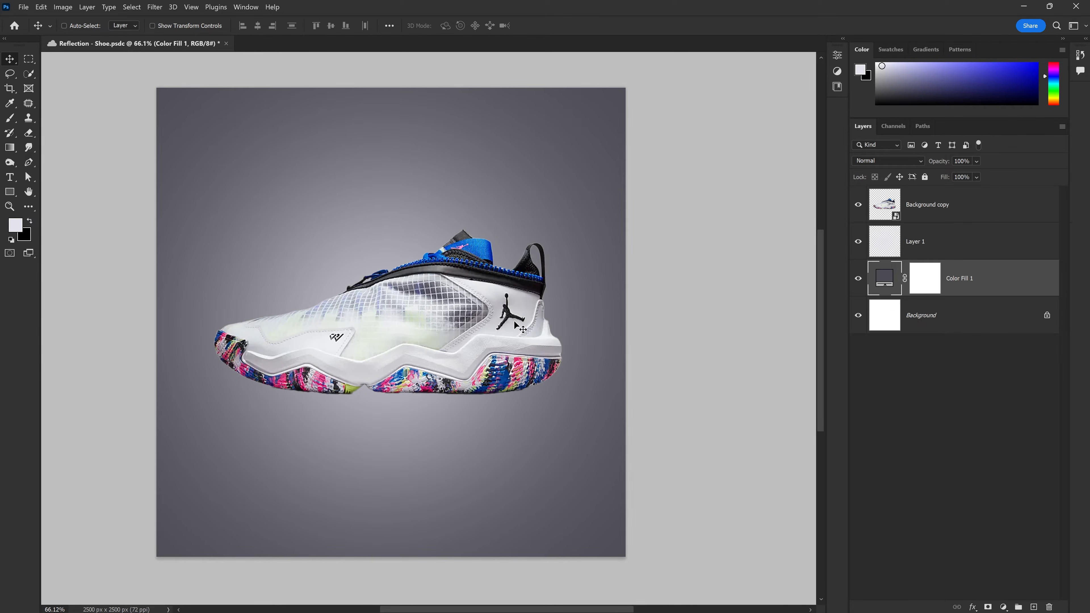
left_click(978, 251)
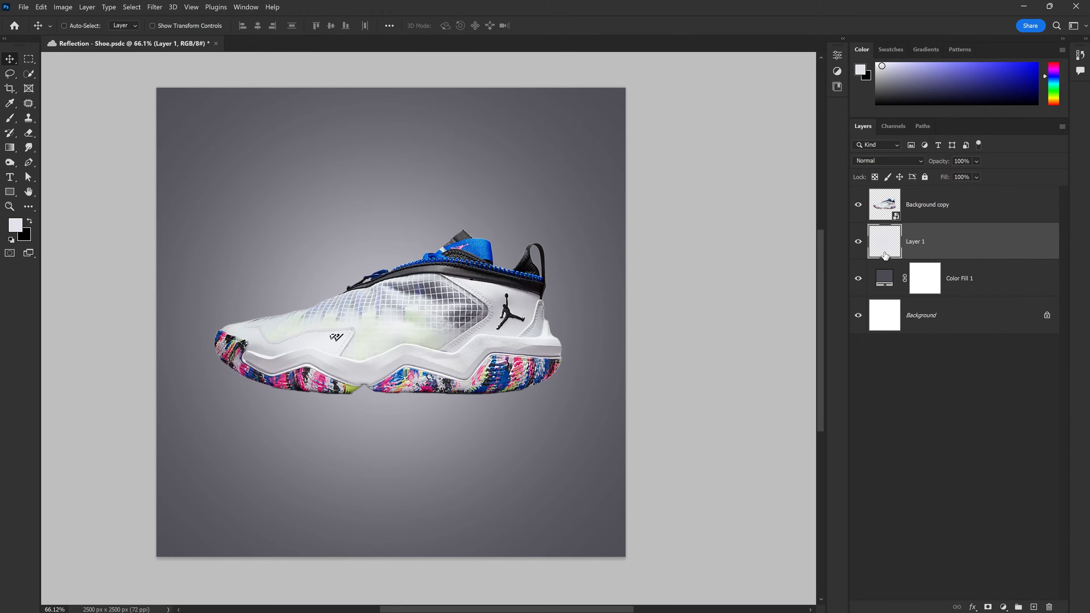
left_click(859, 246)
left_click(859, 242)
Step: Enlarge the soft brush to 1865 px with Layer 1 active
left_click(10, 118)
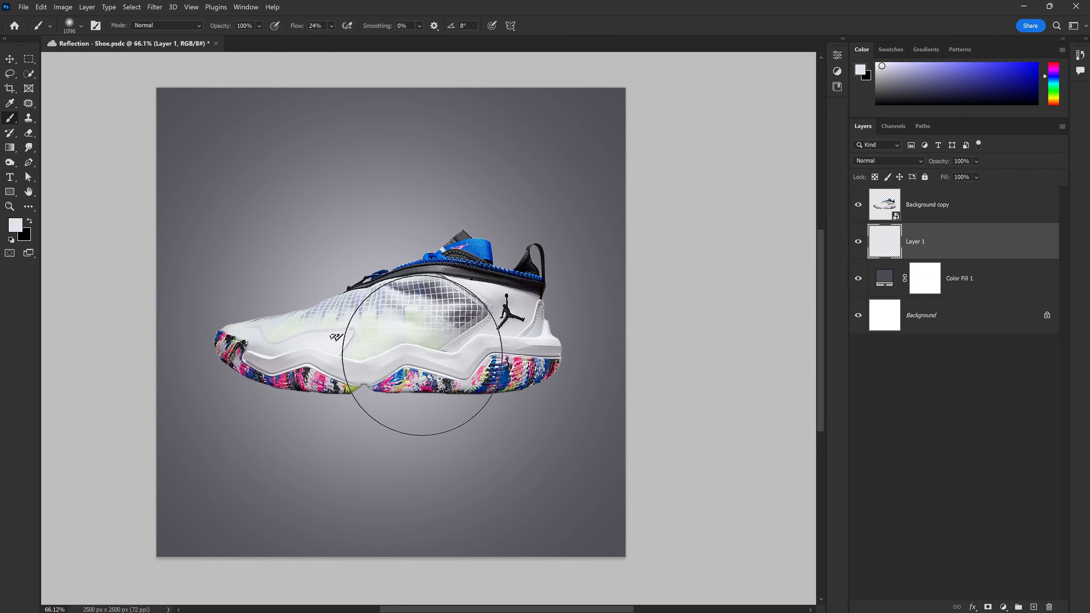
left_click_drag(396, 308, 468, 308)
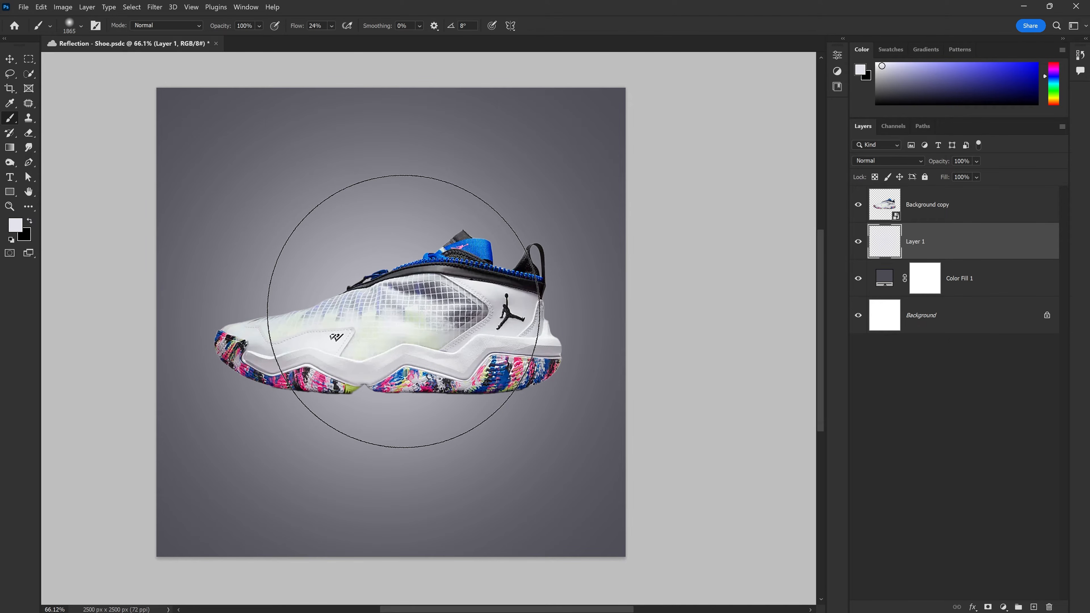
key("v")
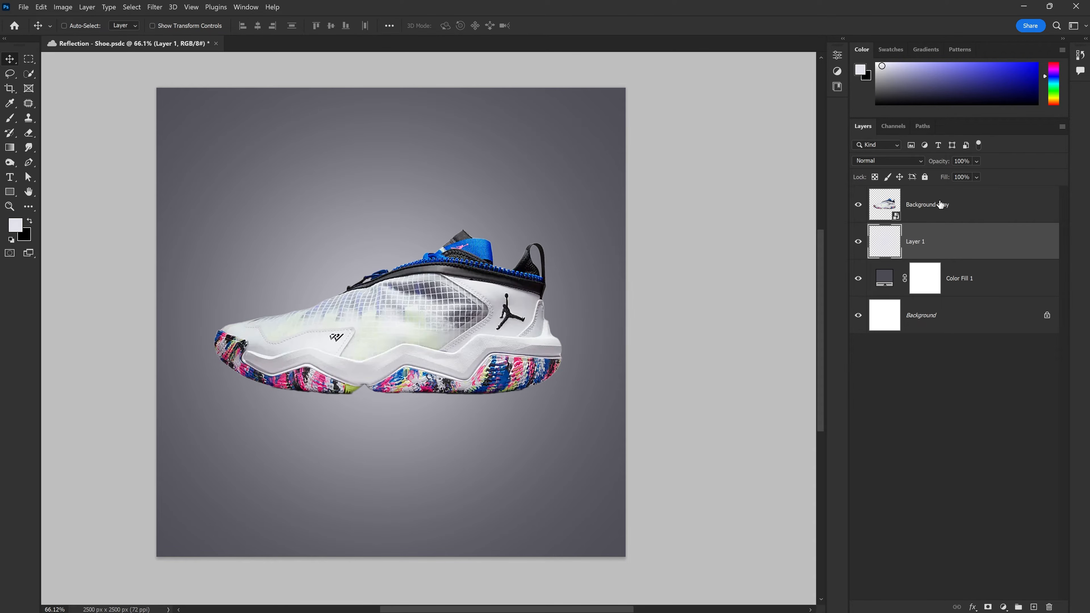
Step: Rename the Background copy layer to Shoe
left_click(928, 209)
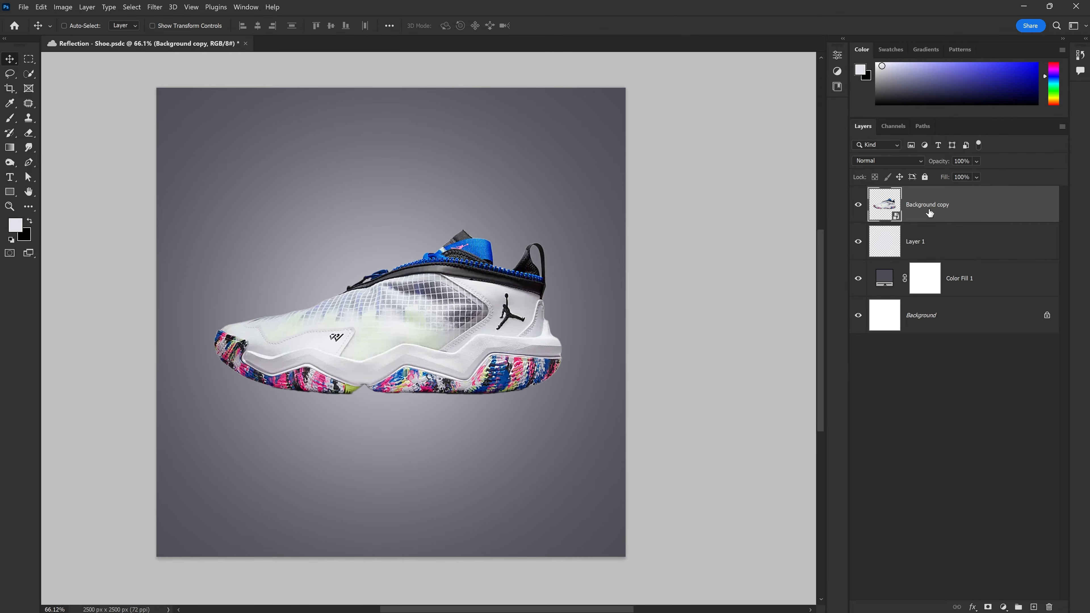
double_click(943, 208)
type("Shoe")
key("Return")
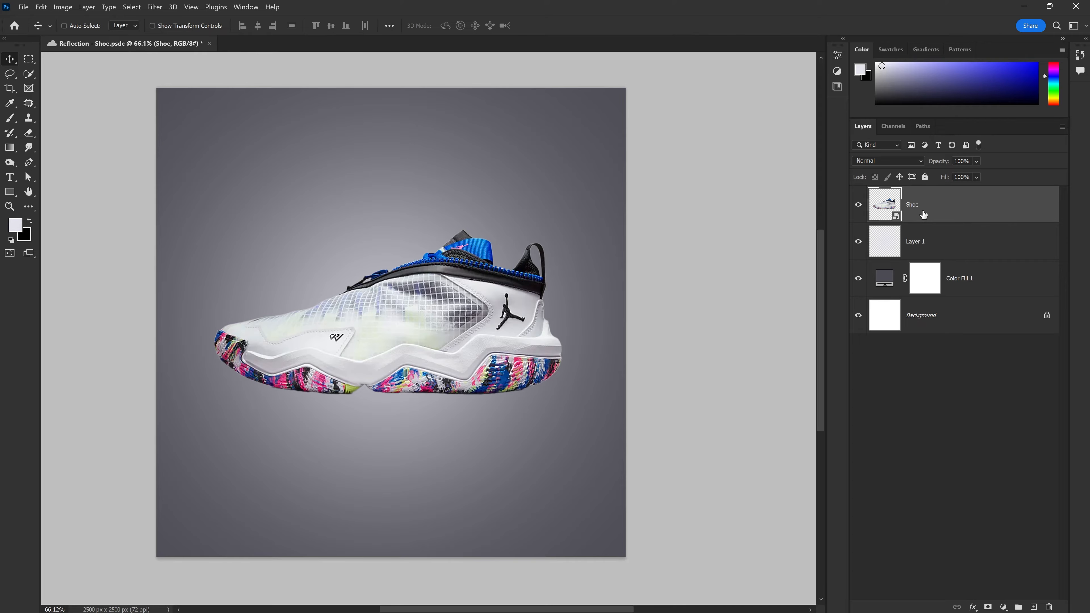
Step: Duplicate the Shoe layer under the name Reflection and place the duplicate directly beneath the Shoe layer
key("ctrl+j")
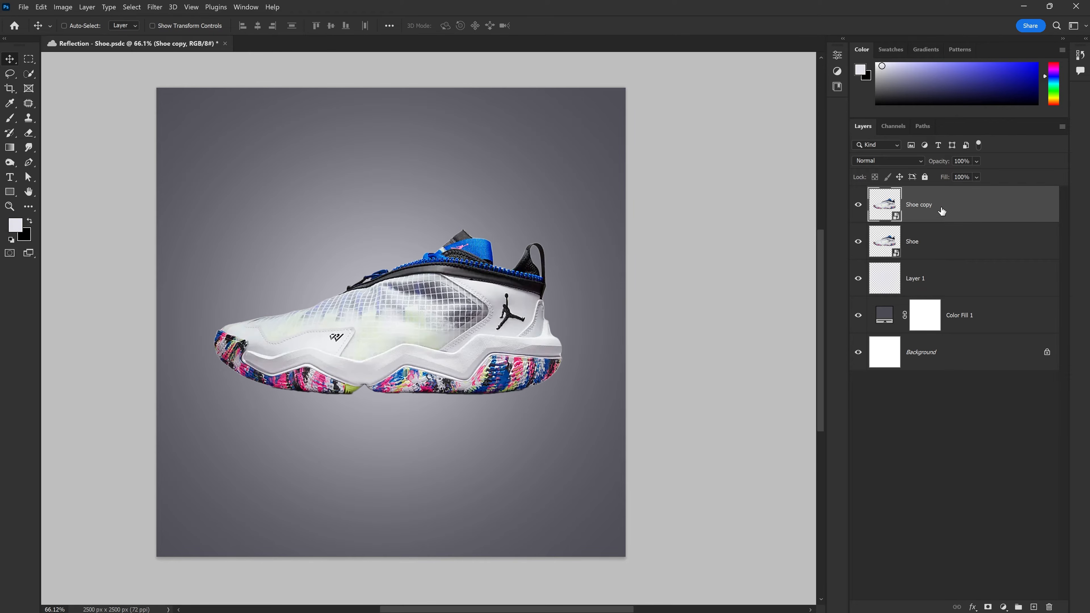
double_click(928, 205)
type("Reflection")
key("Return")
left_click_drag(926, 208, 934, 268)
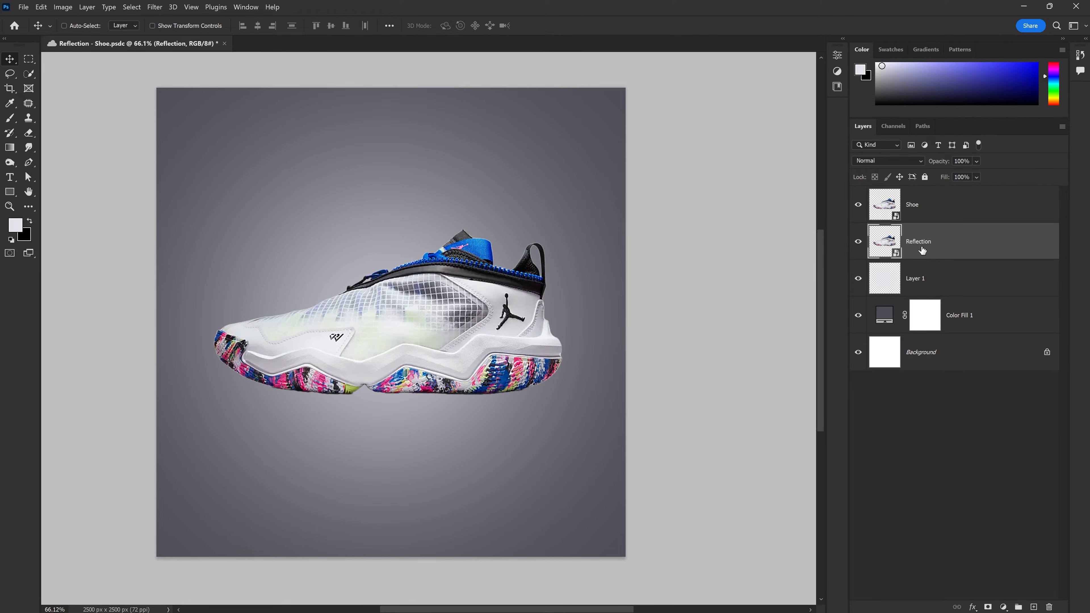
Step: Flip the Reflection layer vertically and move it straight down so its sole meets the sole of the original shoe
key("ctrl+t")
right_click(439, 311)
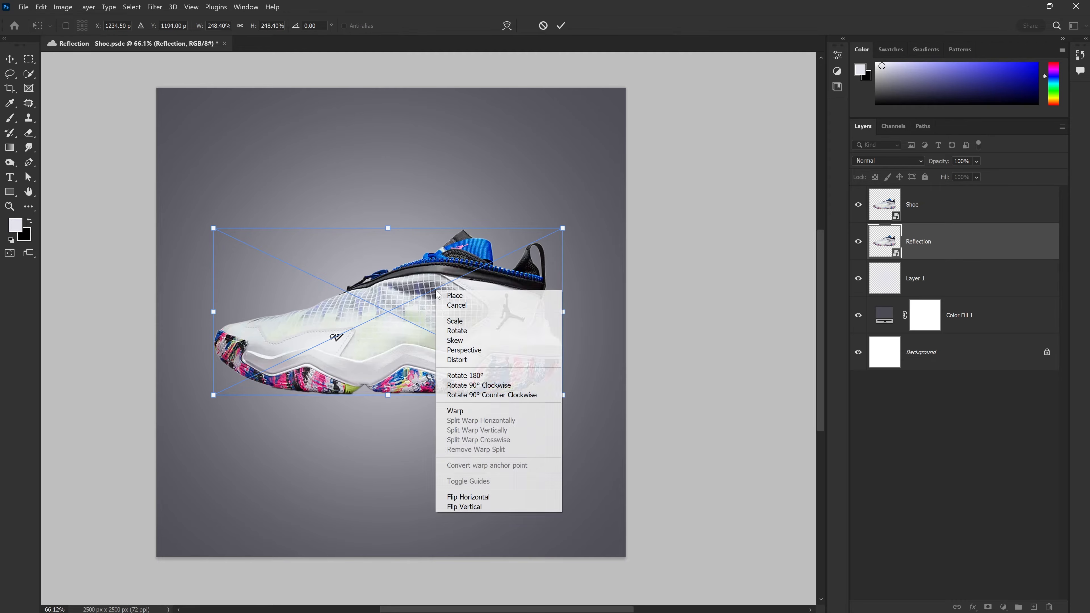
left_click(466, 507)
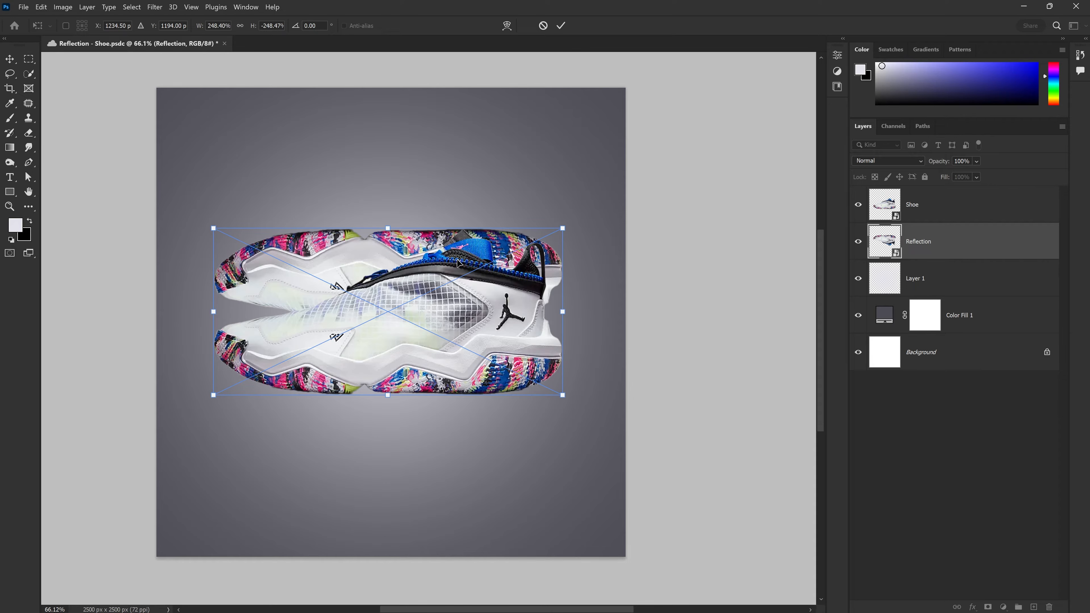
left_click_drag(459, 253, 454, 421)
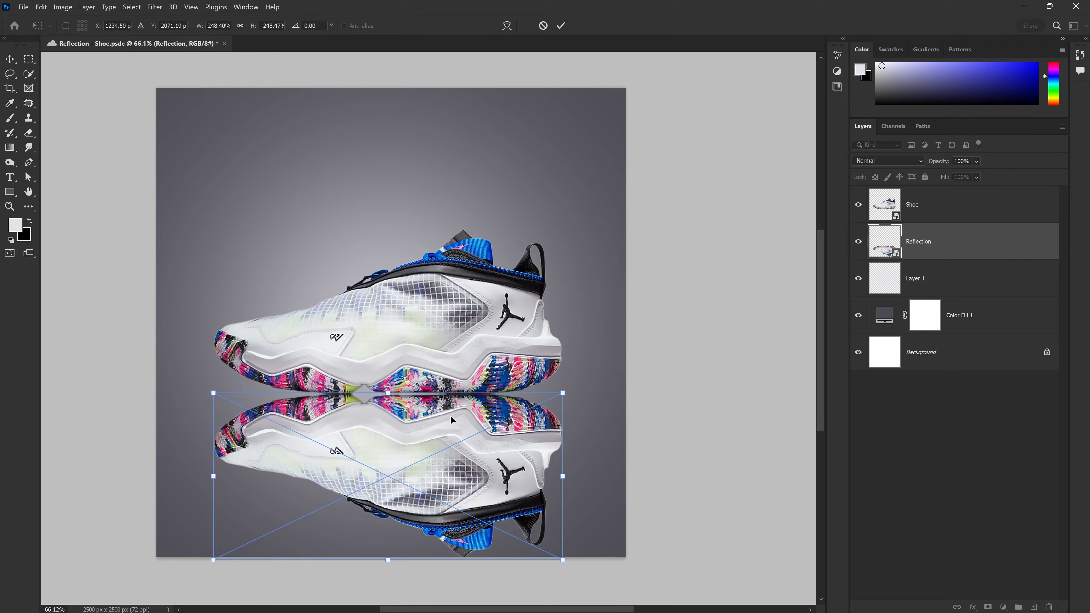
key("Return")
scroll(396, 416, "up", 3)
scroll(440, 409, "up", 3)
scroll(416, 381, "down", 7)
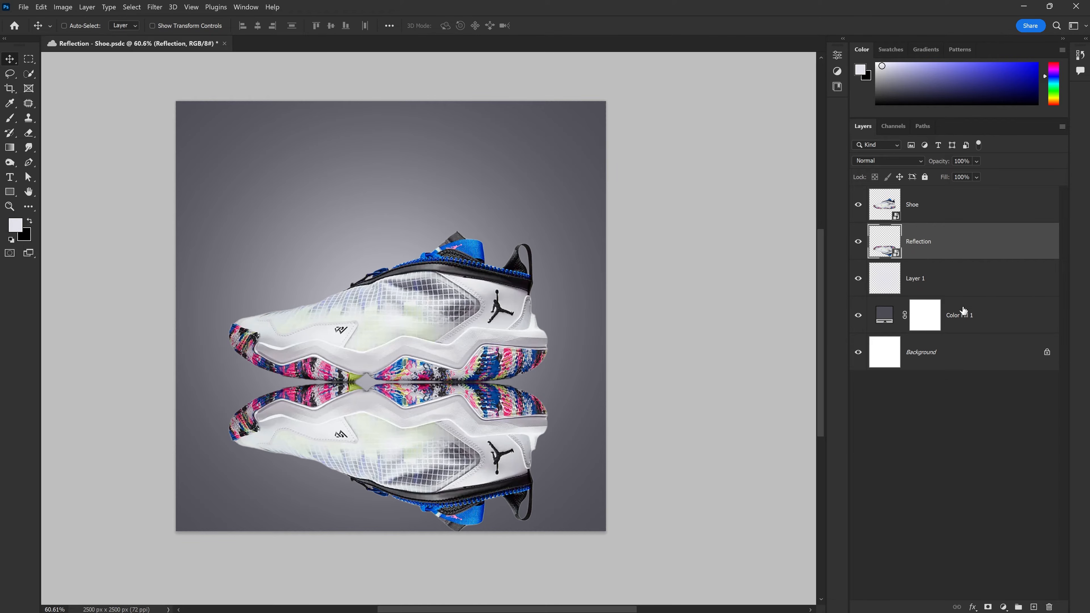
Step: Add a layer mask to the Reflection layer and invert it to black
left_click(989, 607)
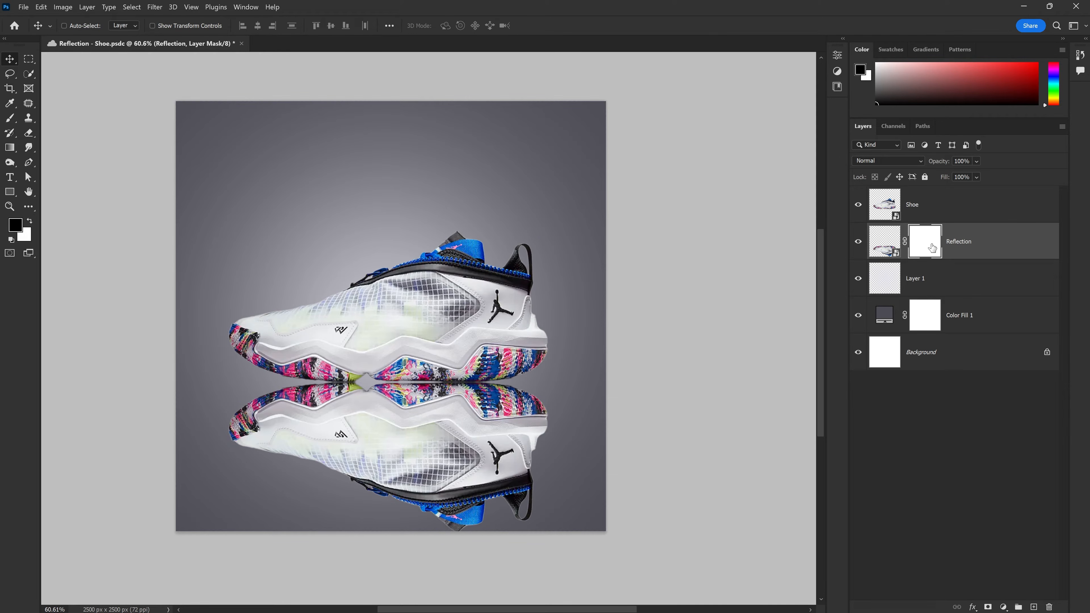
key("ctrl")
key("ctrl+i")
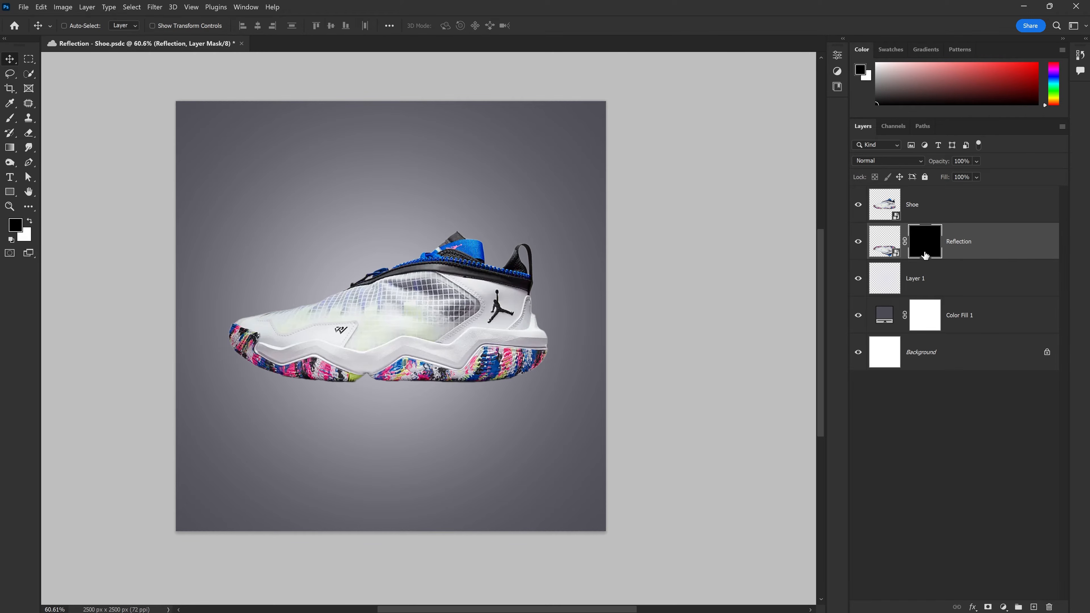
Step: Paint white on the Reflection mask below the sole with a soft 1457 px brush at 0% hardness and 24% flow
left_click(10, 120)
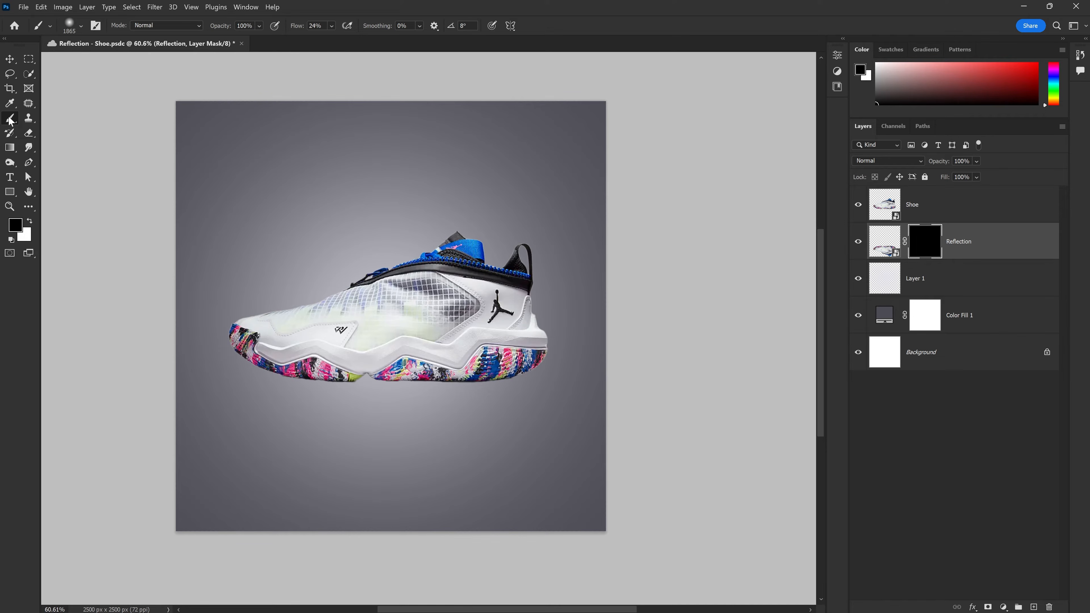
right_click(348, 241)
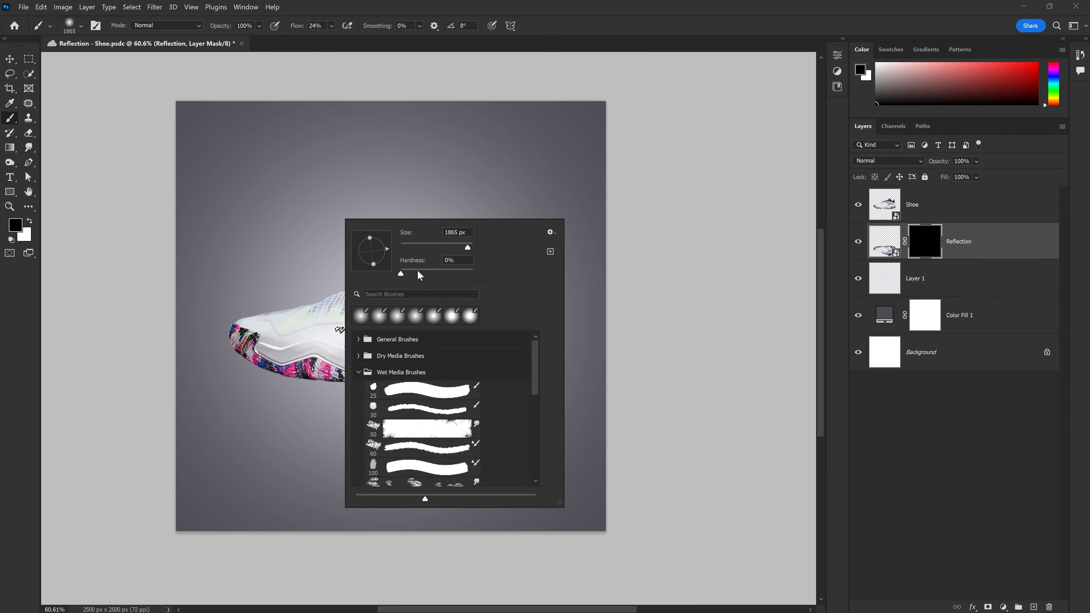
left_click(401, 274)
left_click_drag(467, 248, 467, 246)
key("Return")
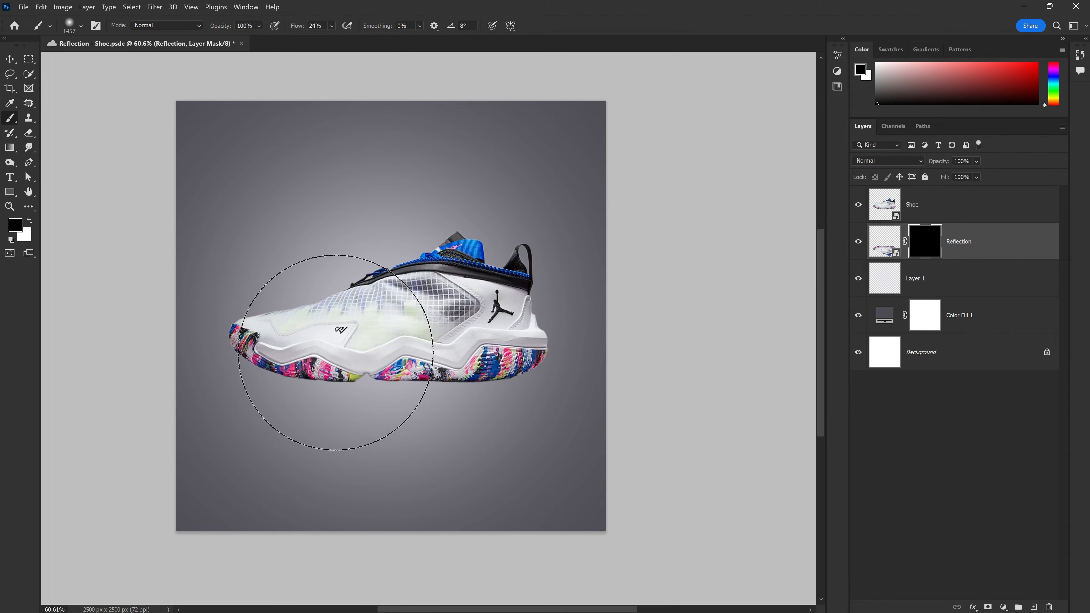
left_click(30, 221)
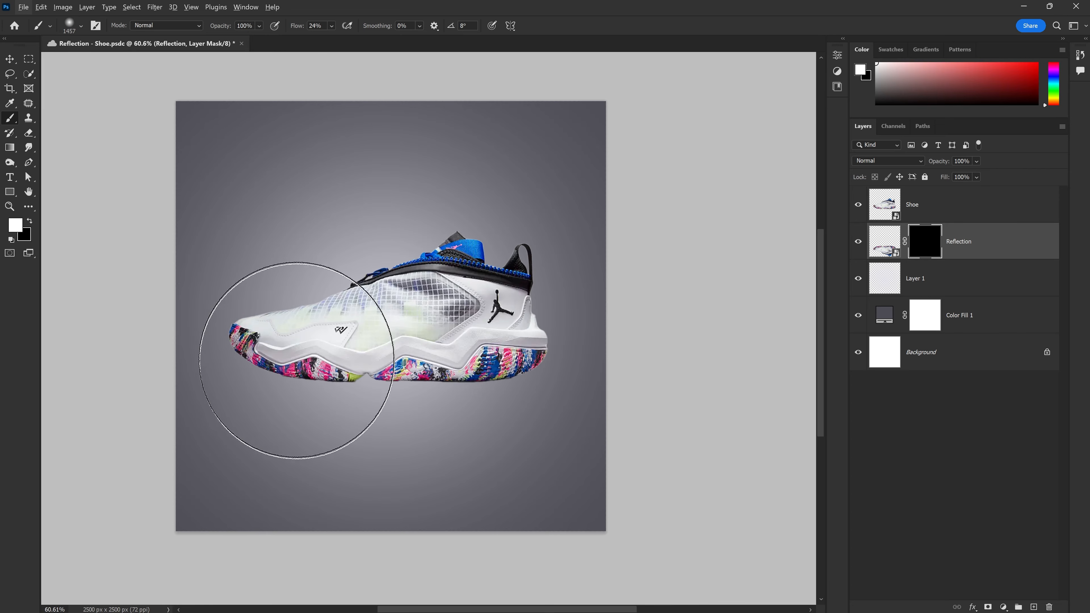
mouse_move(294, 353)
left_mouse_down()
mouse_move(524, 300)
mouse_move(645, 298)
mouse_move(491, 464)
left_mouse_up()
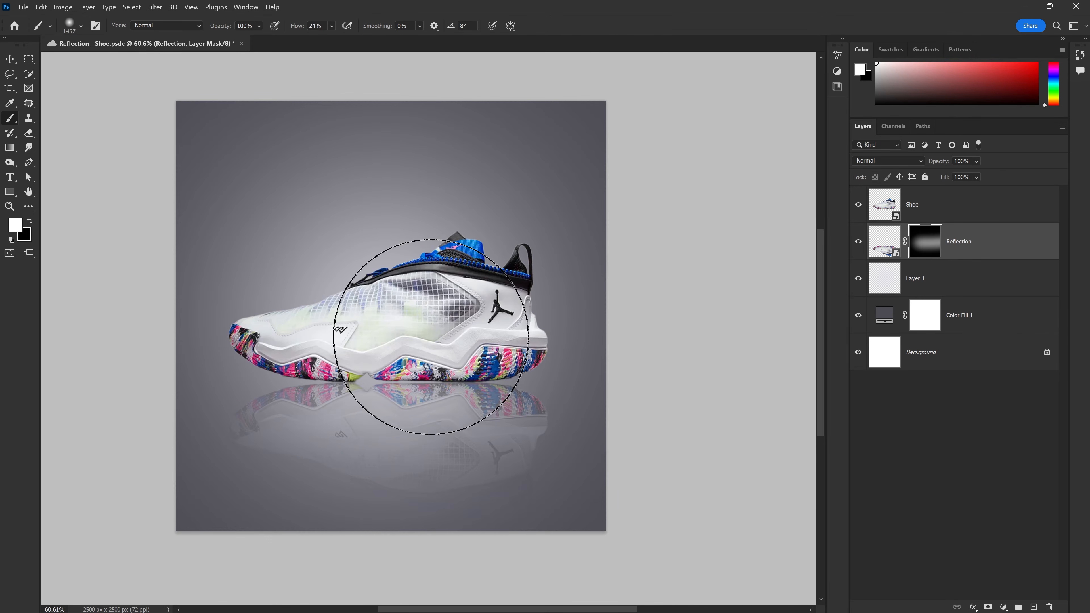
Step: Fade out the lower part of the reflection by painting black on its mask with a soft 800 px brush
right_click(404, 316)
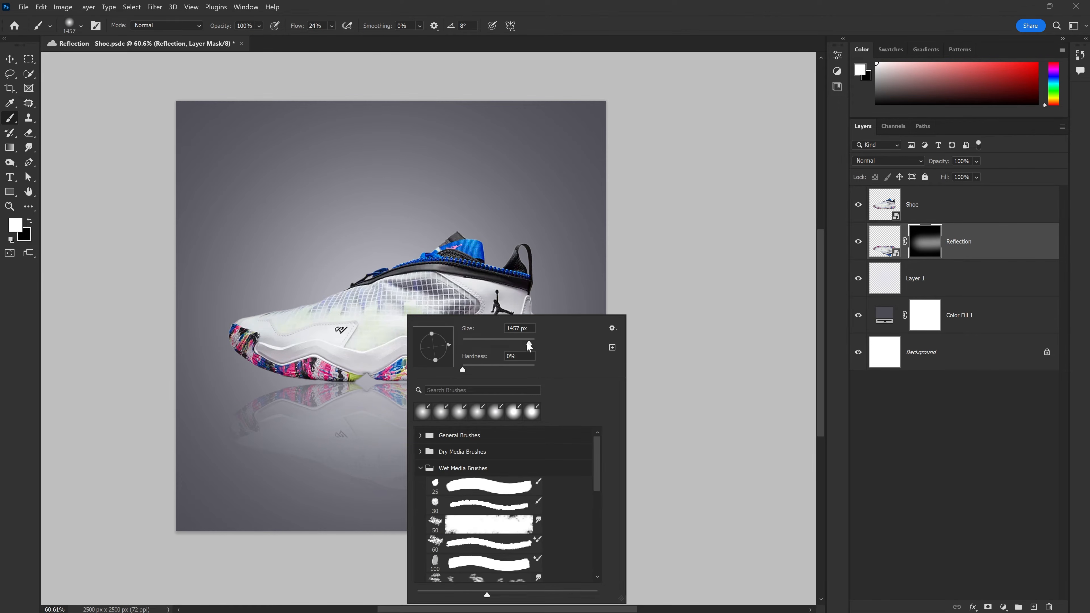
left_click_drag(526, 344, 528, 344)
key("Tab")
left_click(28, 221)
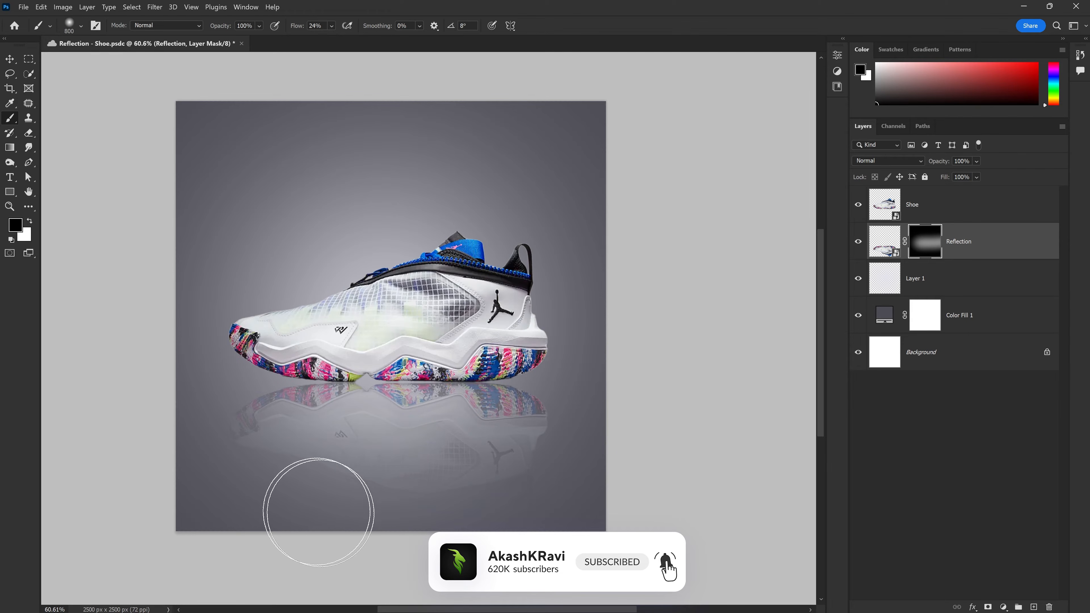
mouse_move(470, 499)
left_mouse_down()
mouse_move(515, 507)
mouse_move(830, 453)
mouse_move(890, 523)
left_mouse_up()
key("v")
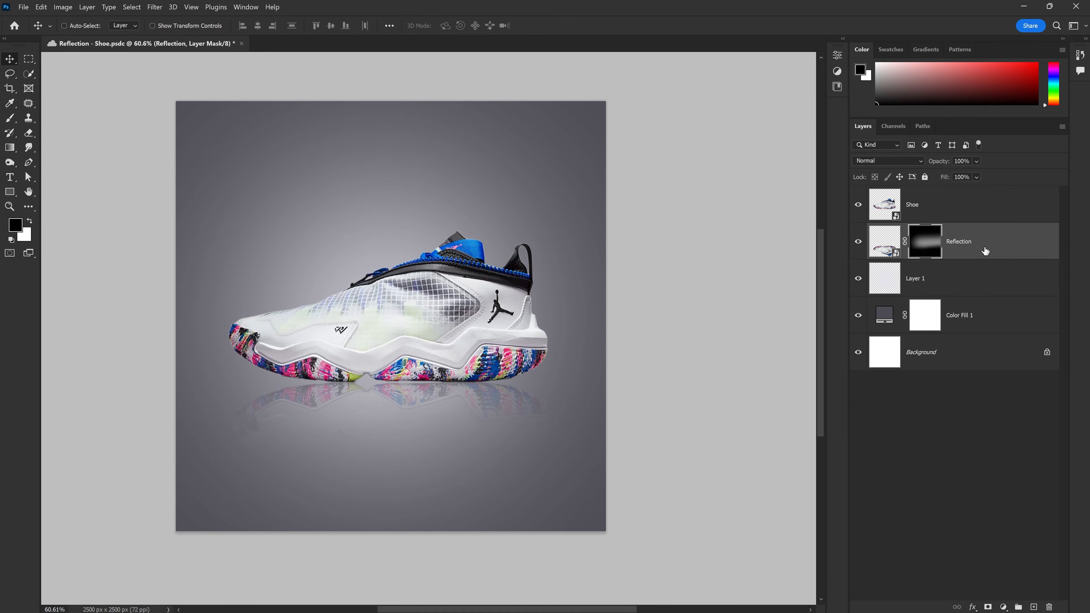
Step: Apply a slight Gaussian Blur to the Reflection layer's image rather than its mask
key("ctrl+2")
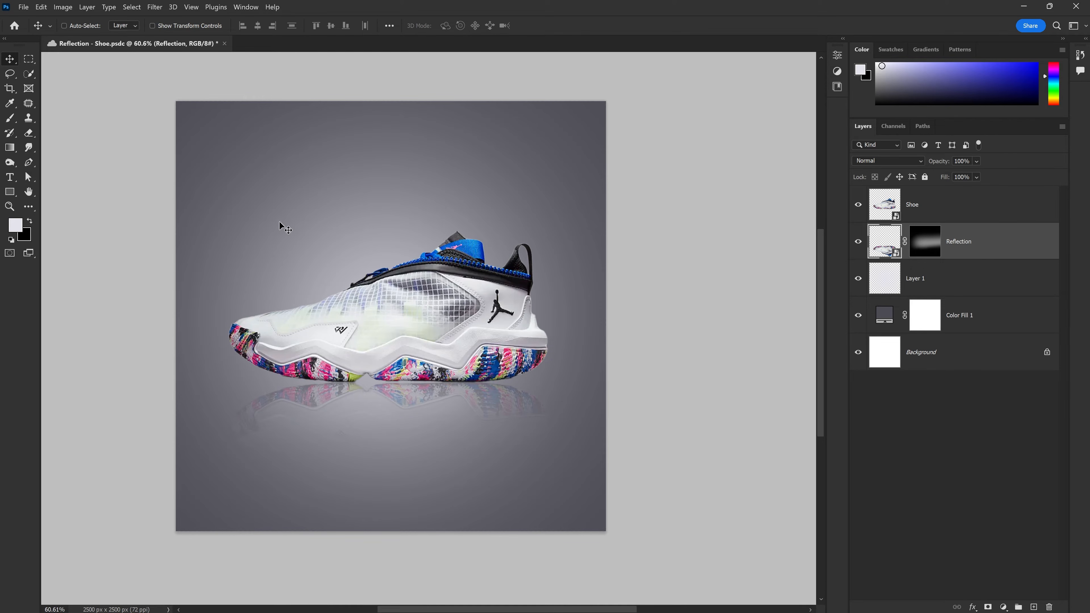
left_click(154, 7)
mouse_move(217, 142)
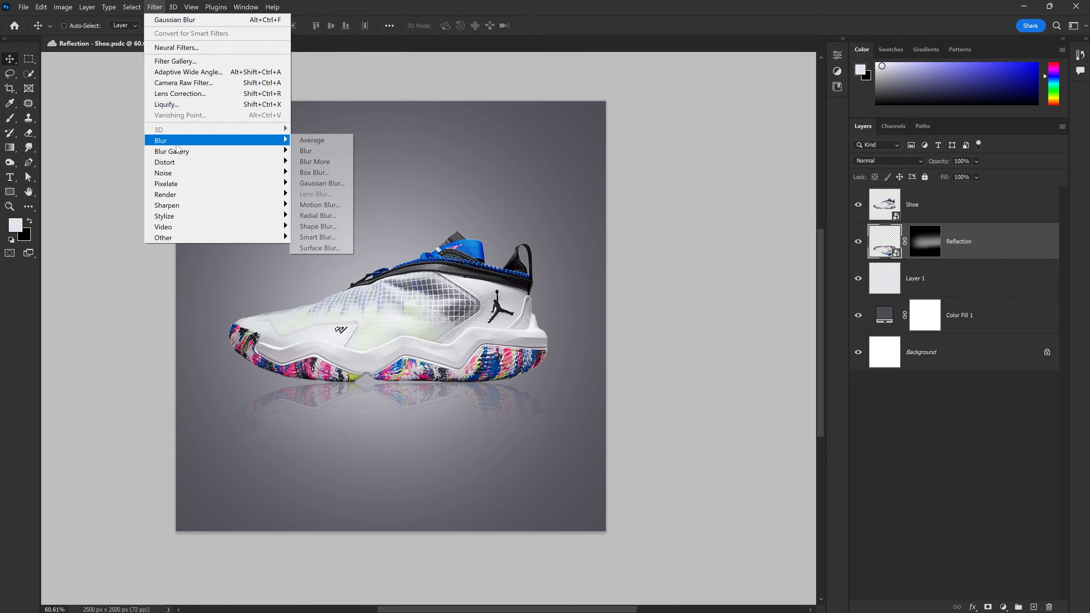
left_click(315, 184)
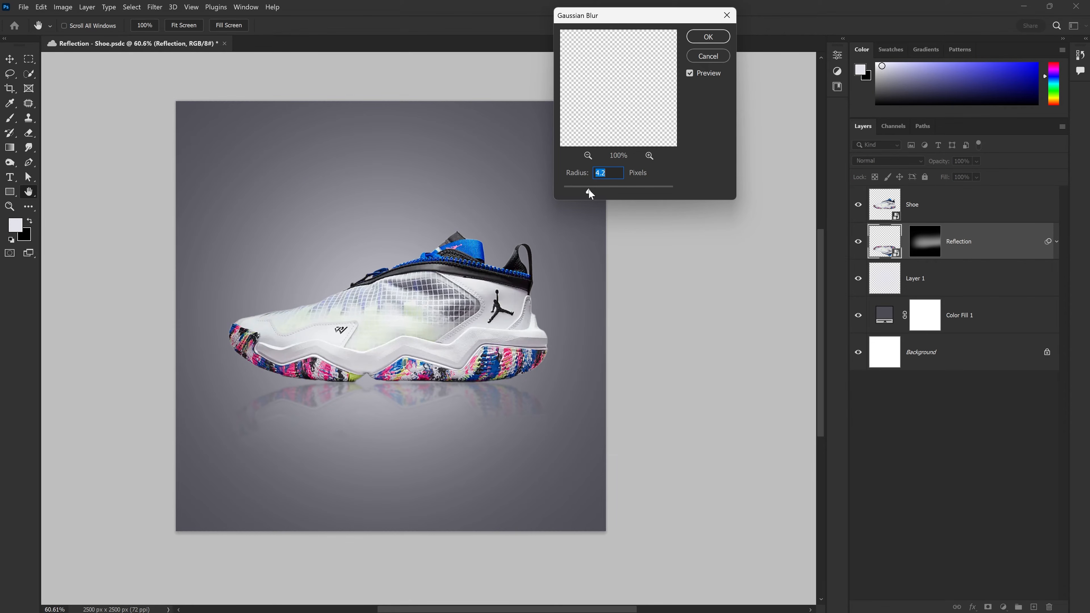
left_click_drag(580, 189, 581, 190)
left_click(704, 38)
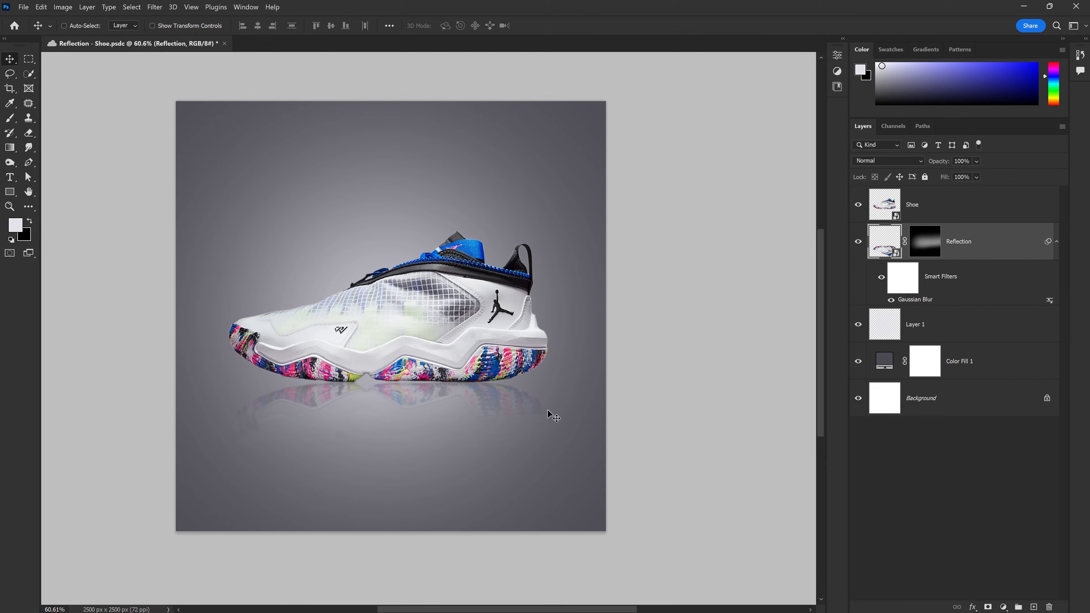
Step: Lower the Reflection layer's opacity to 62% and compare the image with the reflection hidden and shown
left_click(977, 161)
left_click_drag(1009, 176, 987, 174)
left_click(996, 162)
left_click(856, 244)
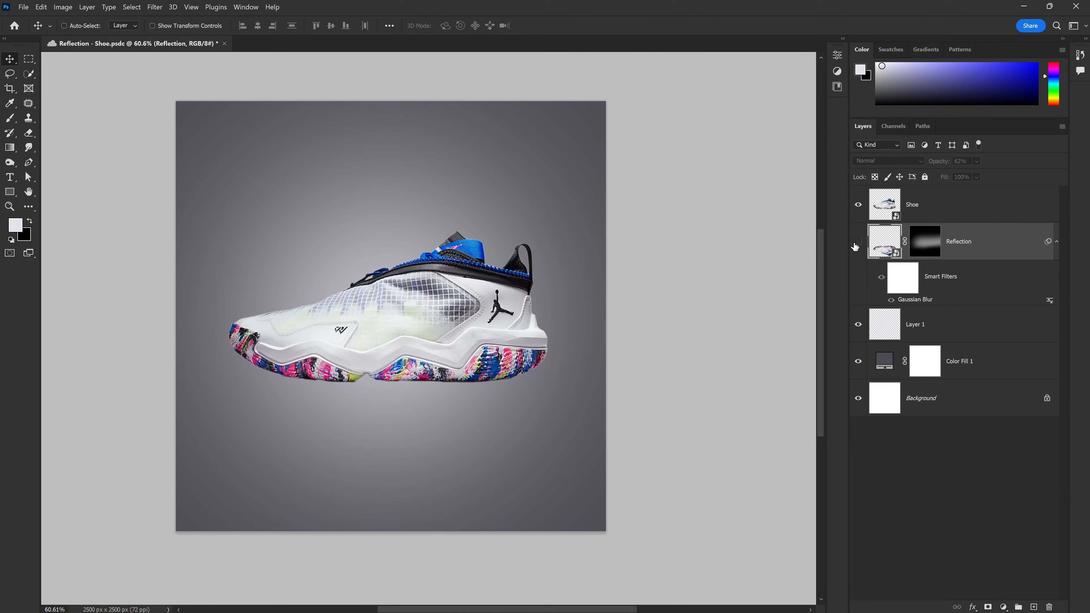
left_click(857, 243)
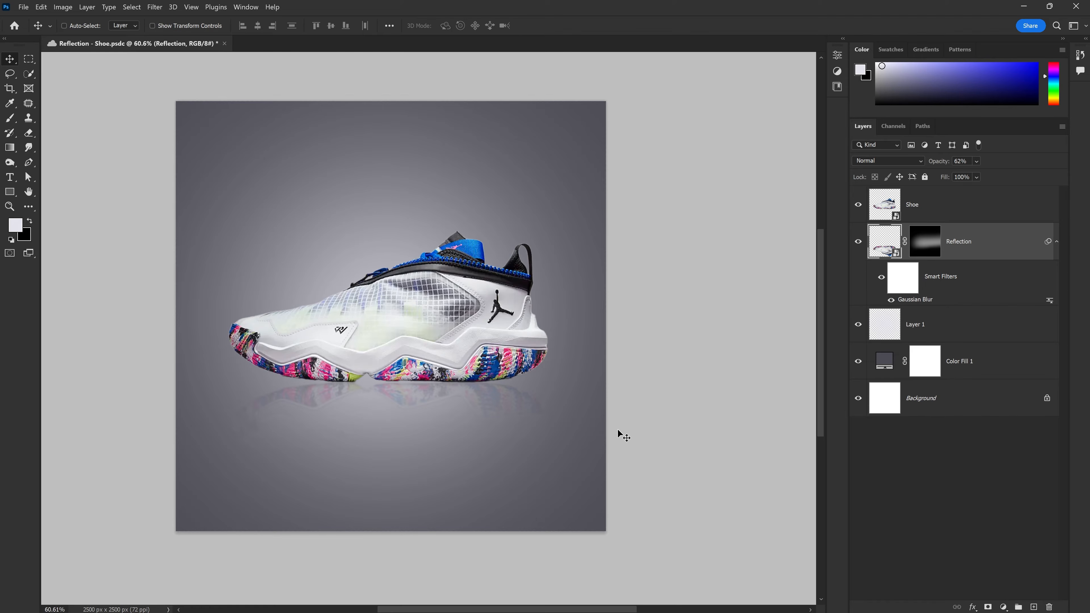
Step: Rotate the Shoe layer 8.94° about a pivot just below the heel to raise the toe, and shift it slightly left
left_click(958, 211)
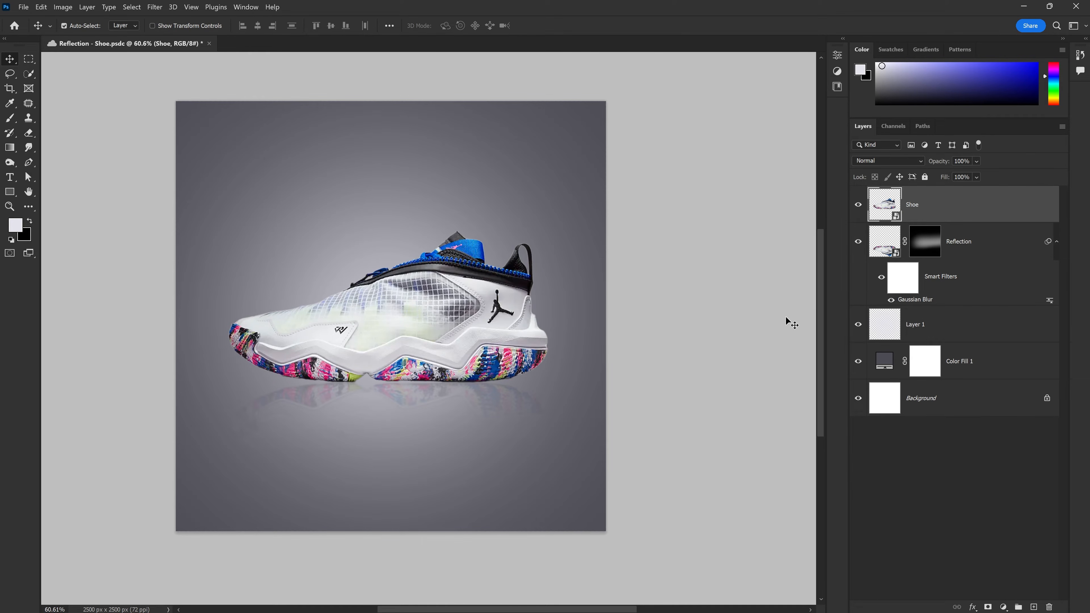
key("ctrl+t")
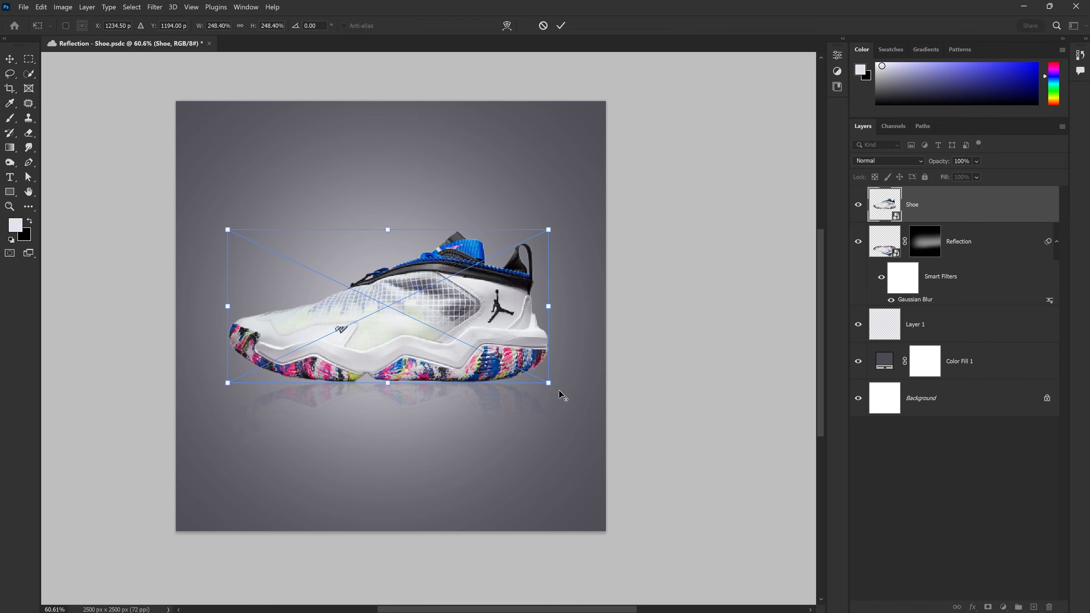
key("Up")
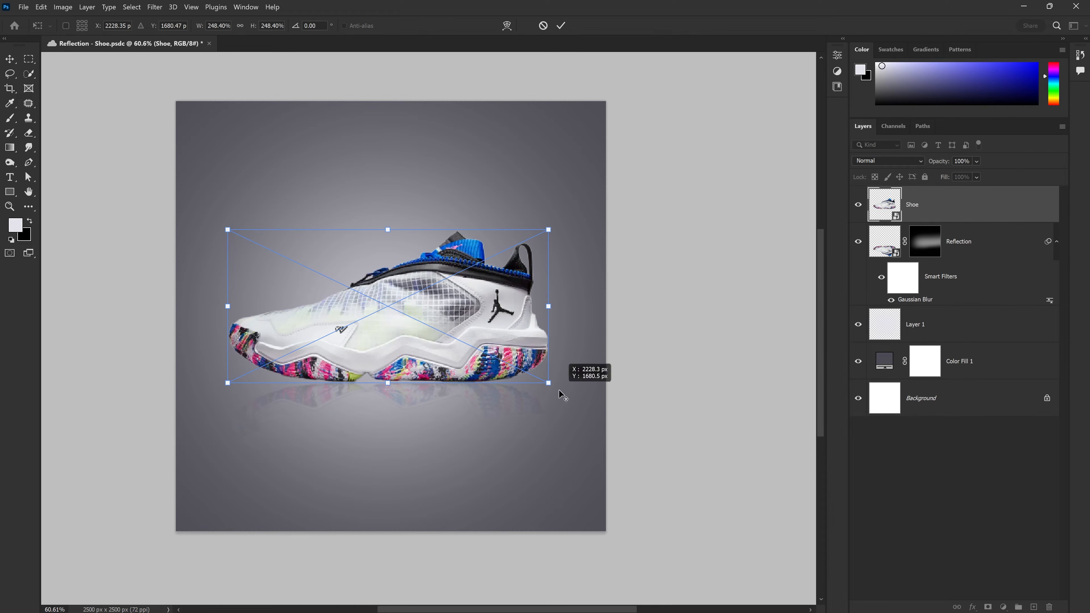
left_click_drag(214, 230, 226, 157)
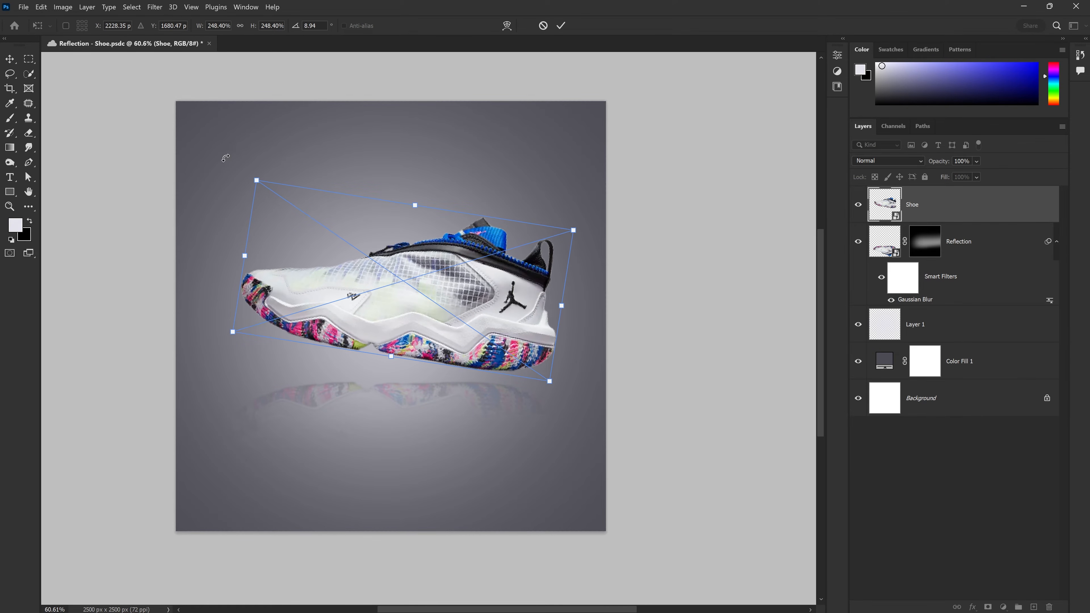
left_click_drag(424, 265, 411, 265)
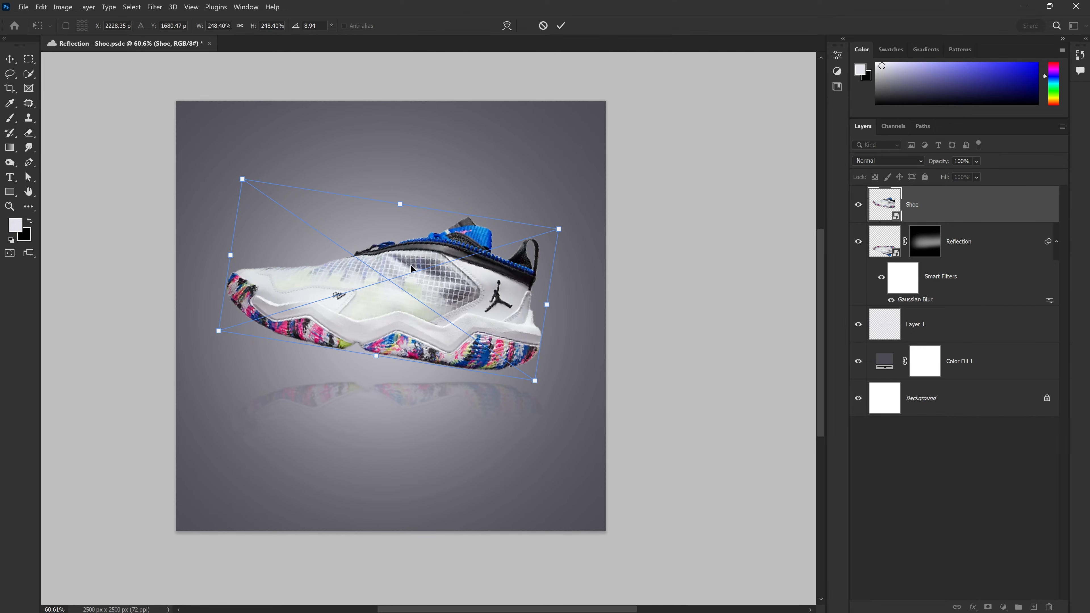
key("Return")
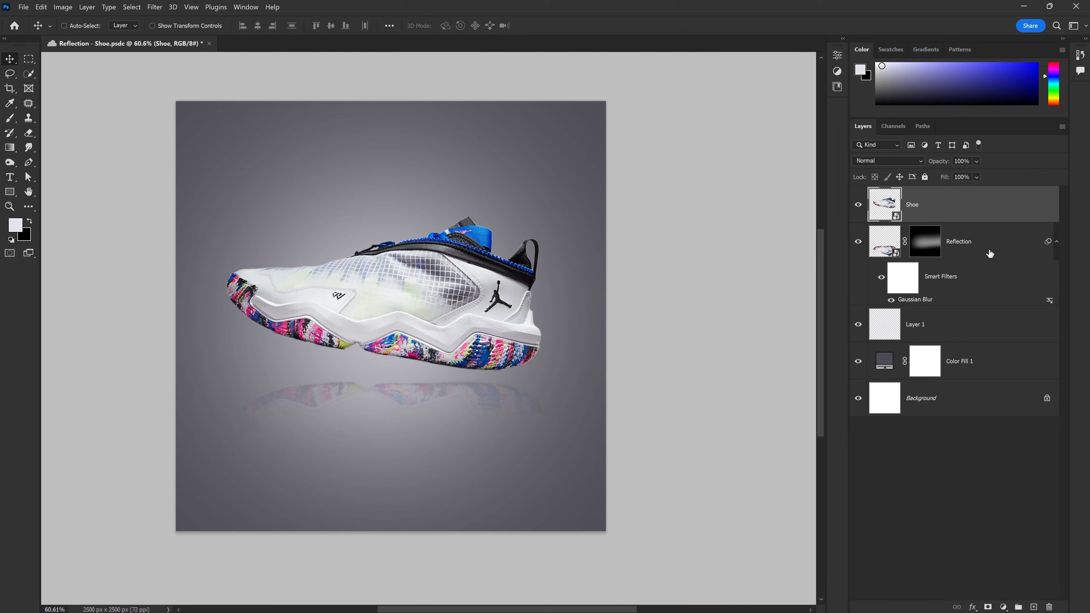
Step: Move the Reflection layer up beneath the heel and rotate it about -5.98° to mirror the shoe's tilt
left_click(991, 254)
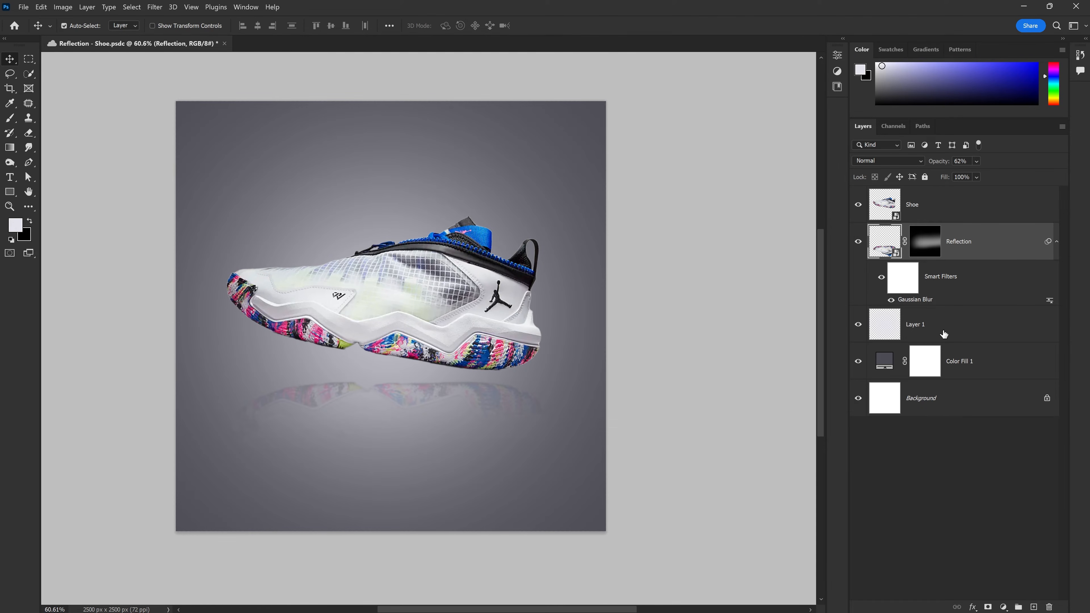
key("ctrl+t")
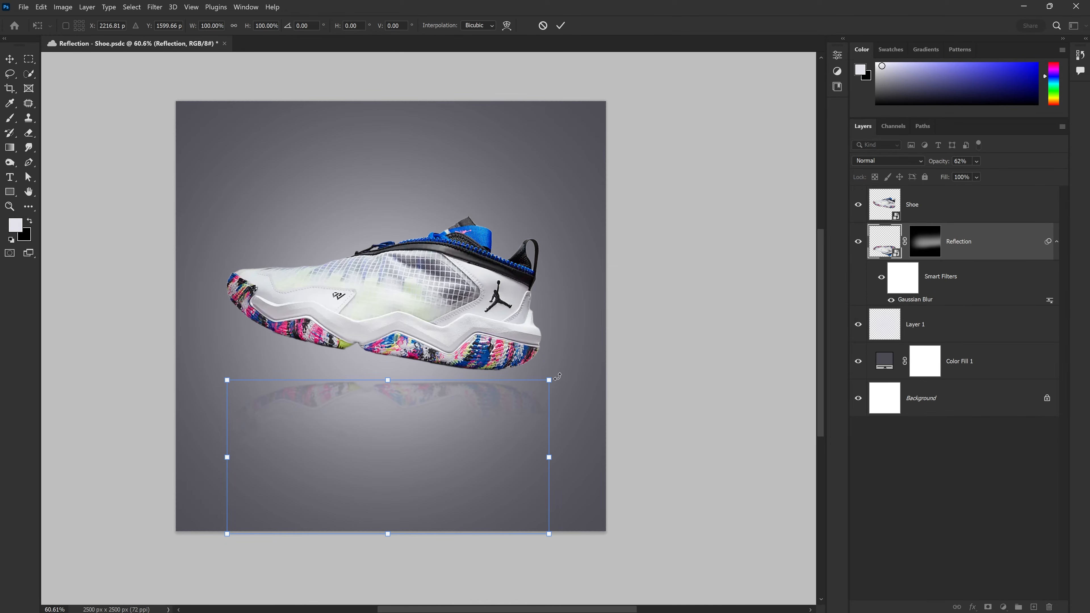
left_click_drag(491, 444, 486, 432)
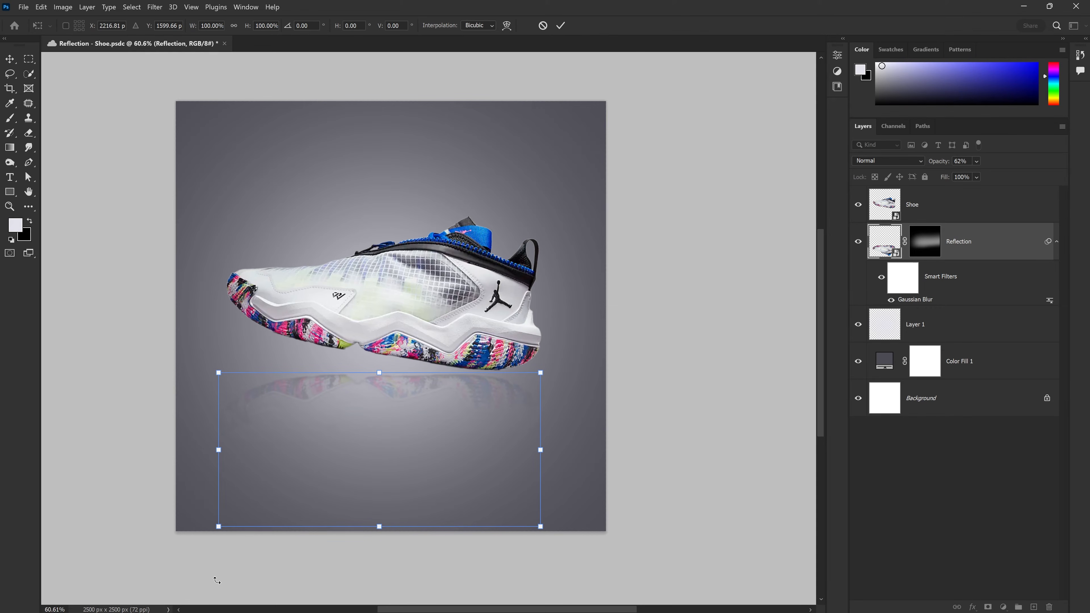
left_click_drag(209, 529, 210, 575)
left_click_drag(377, 471, 377, 468)
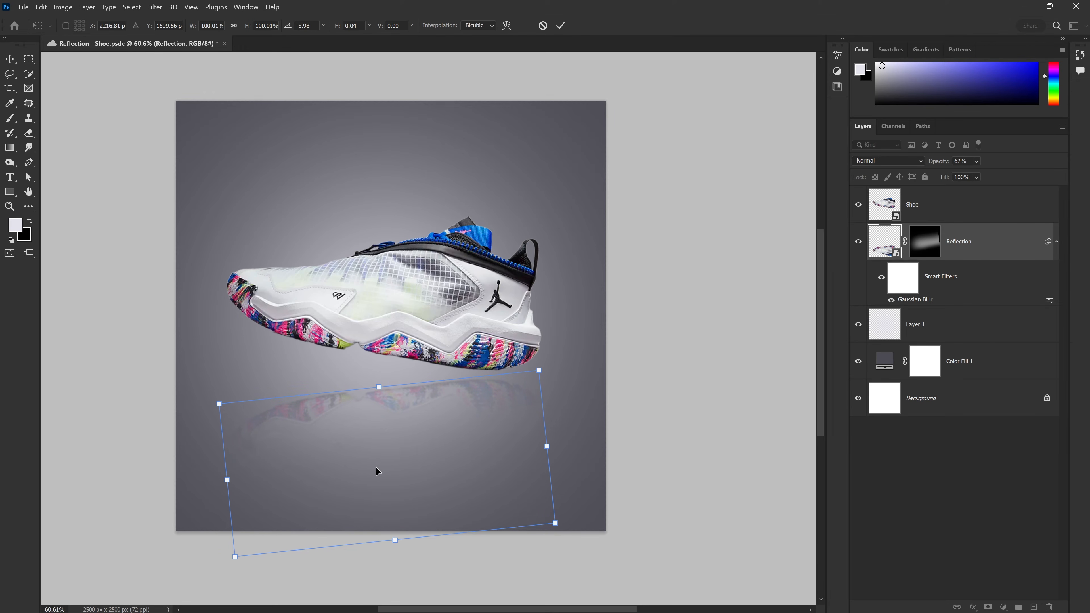
key("Return")
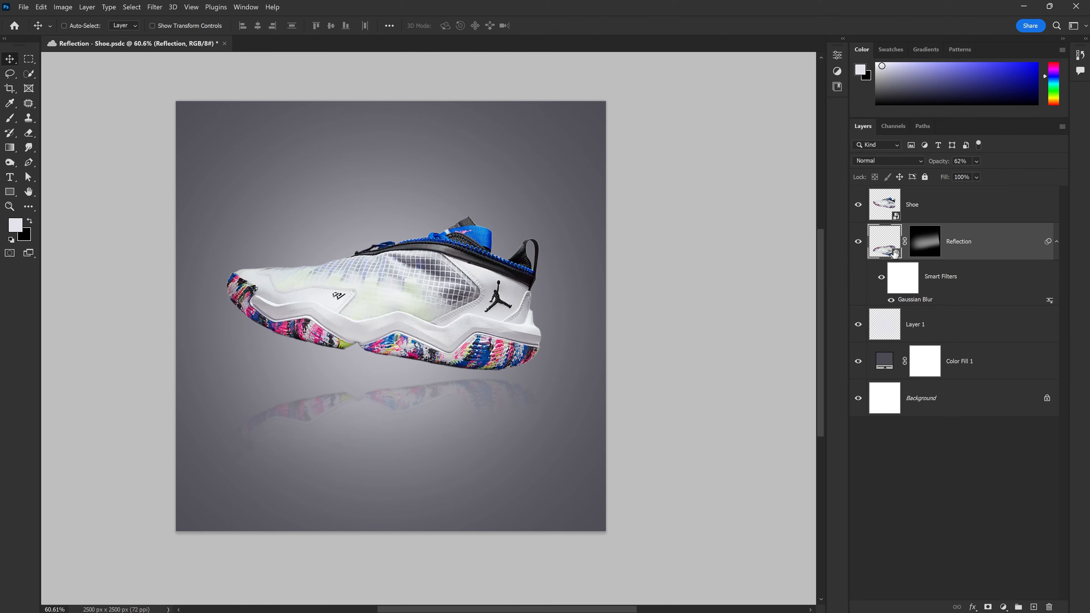
Step: Paint white on the Reflection layer's mask beneath the heel with a soft 968 px brush at 24% flow
left_click(925, 243)
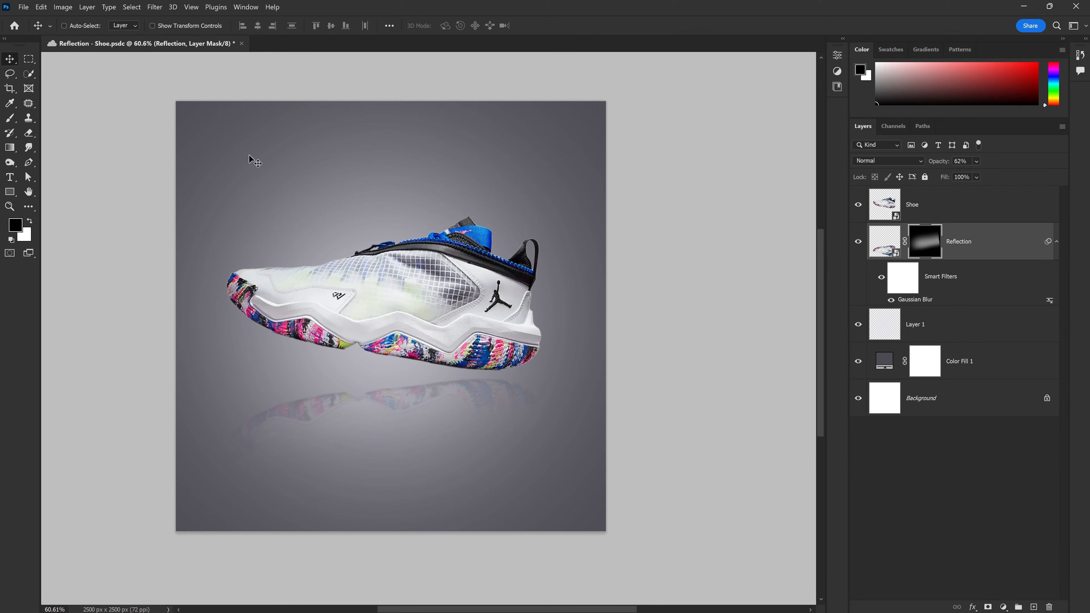
left_click(9, 122)
left_click_drag(495, 359, 516, 358)
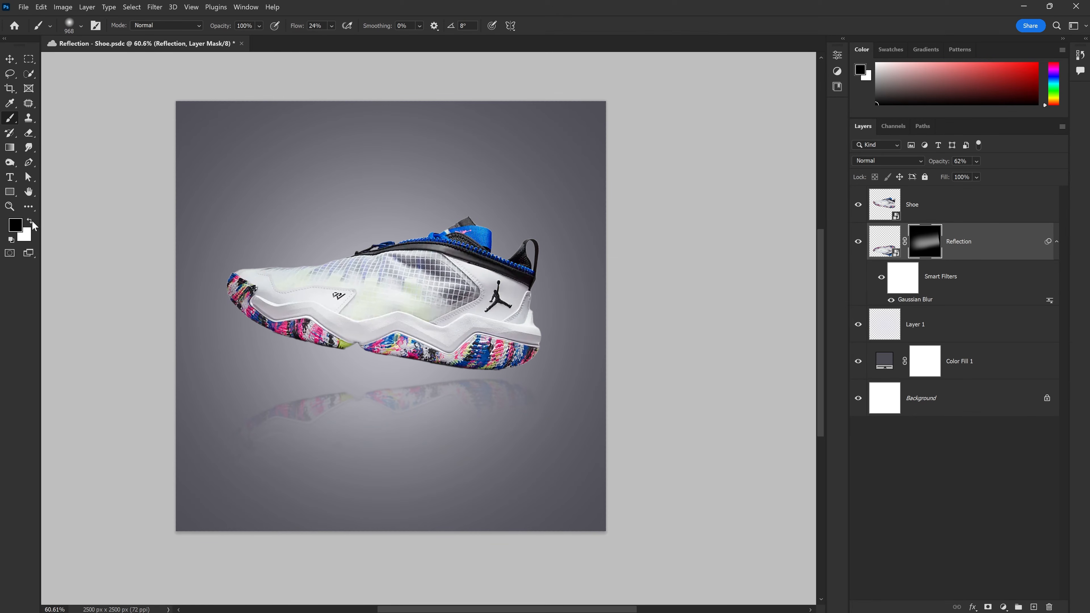
left_click(30, 221)
mouse_move(527, 399)
left_mouse_down()
mouse_move(529, 411)
mouse_move(497, 412)
mouse_move(523, 426)
left_mouse_up()
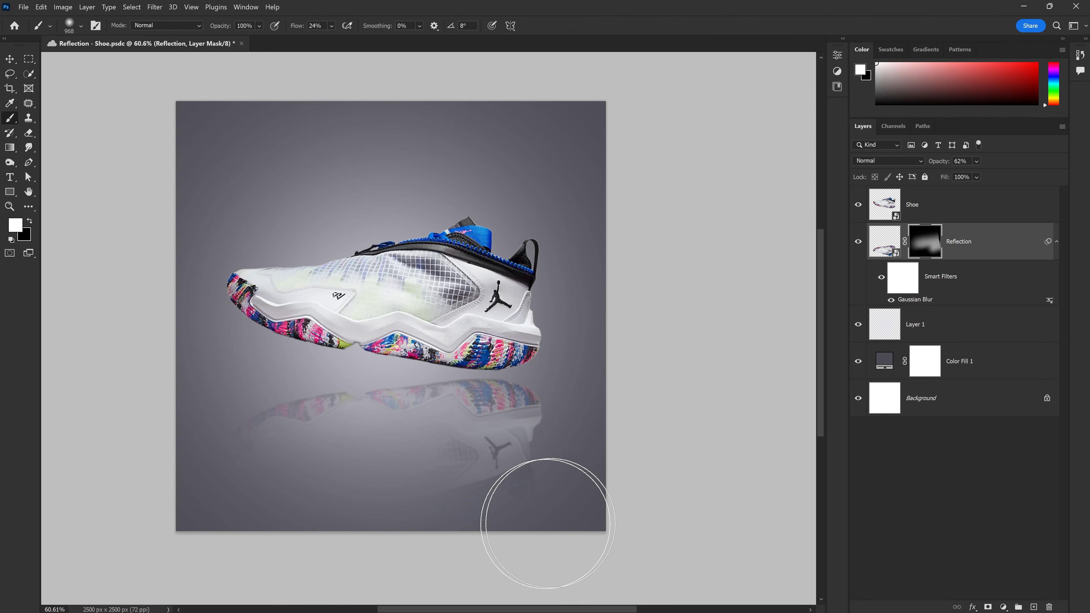
Step: Fade the lower heel area of the reflection by painting black on its mask with a 1077 px brush at 15% flow
mouse_move(523, 499)
left_mouse_down()
mouse_move(499, 414)
mouse_move(531, 462)
left_mouse_up()
key("x")
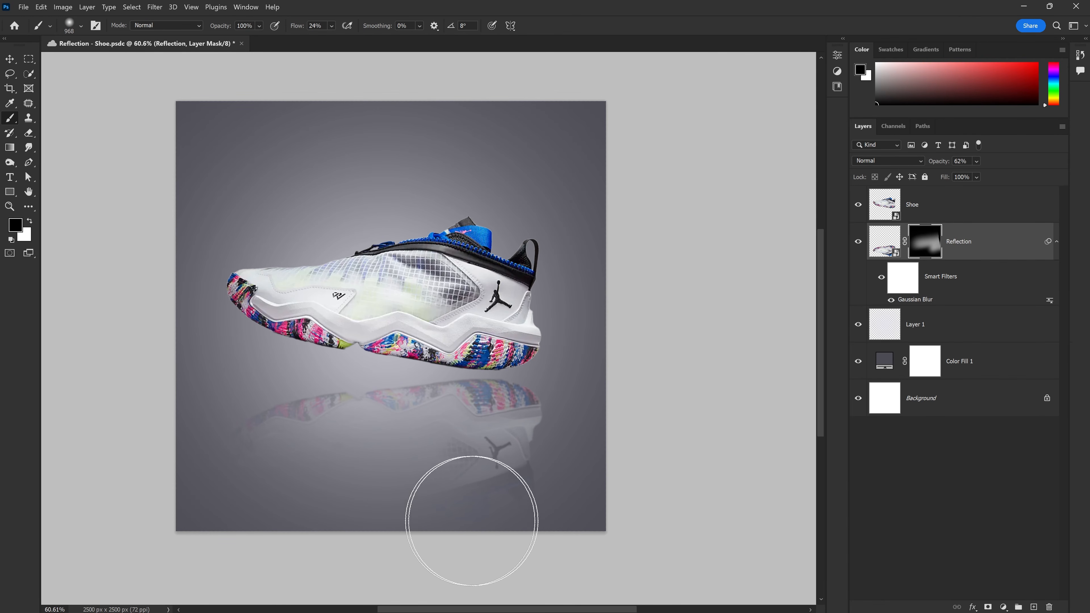
left_click(331, 26)
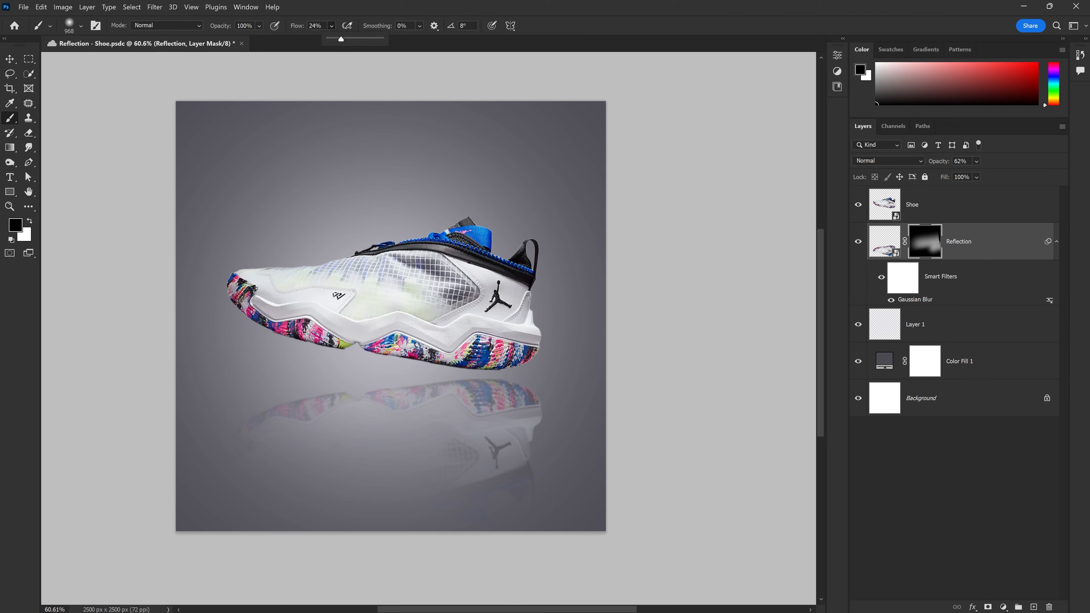
left_click_drag(341, 39, 336, 39)
left_click_drag(452, 479, 466, 482, "alt")
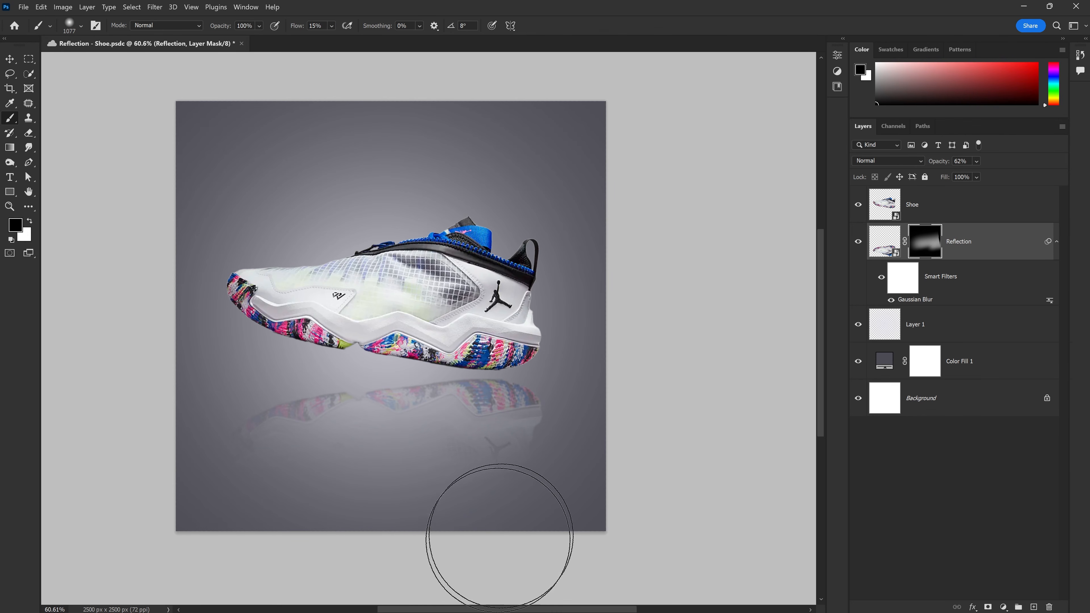
key("v")
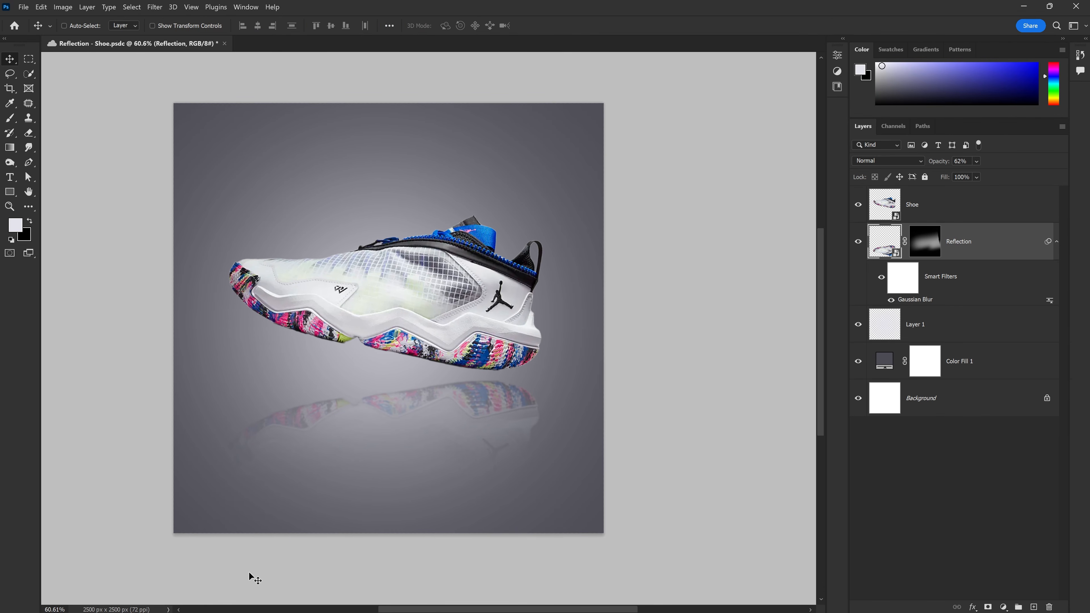